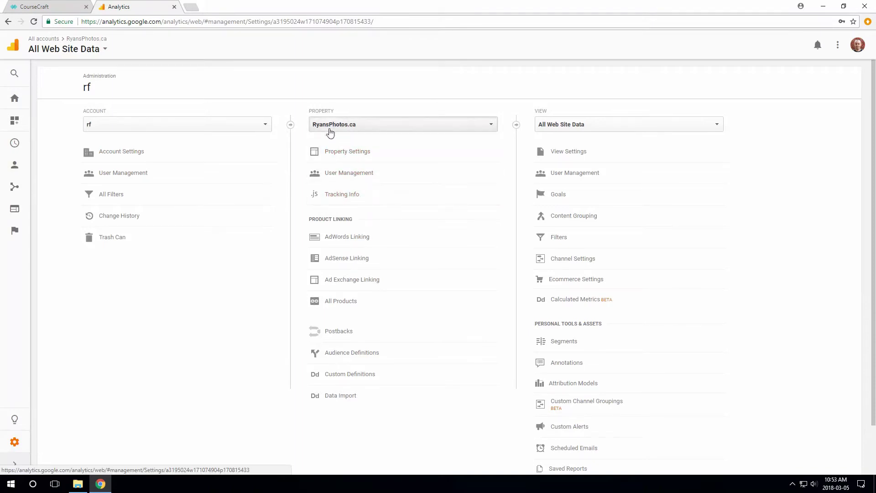
- Open the RyansPhotos.ca Tracking Code page in Google Analytics and select the whole gtag.js snippet
left_click(337, 195)
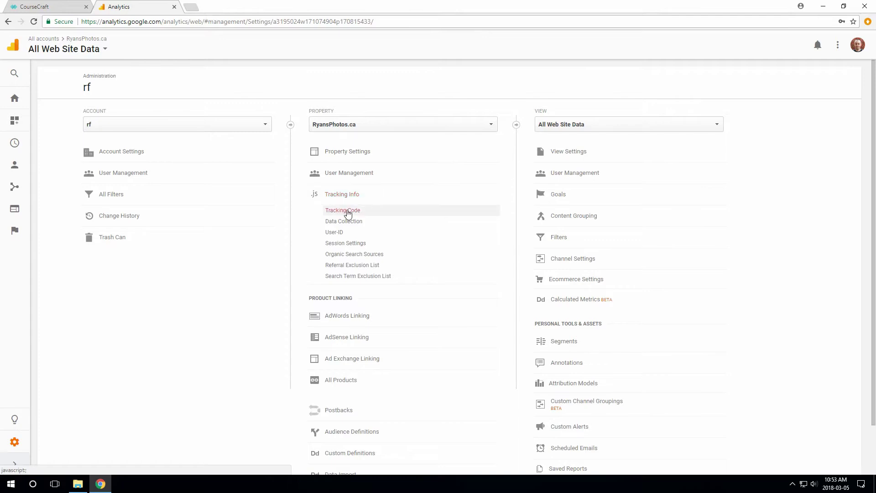
left_click(344, 211)
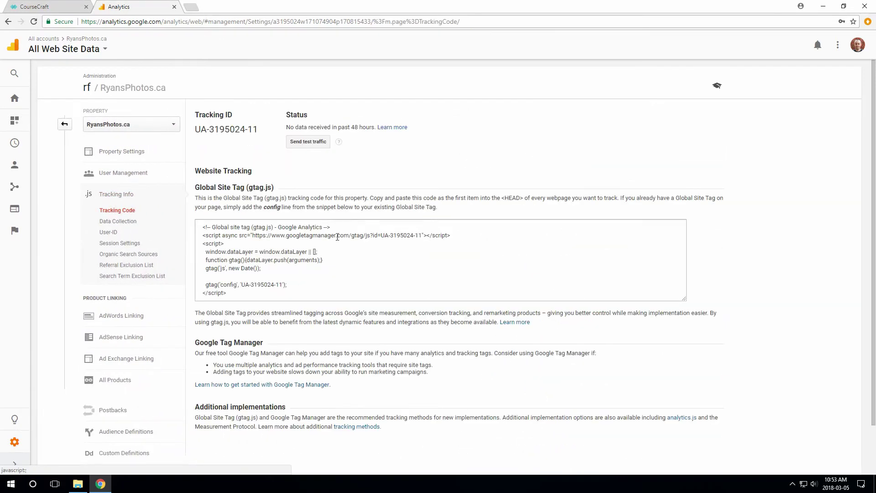
left_click(346, 274)
key("ctrl+c")
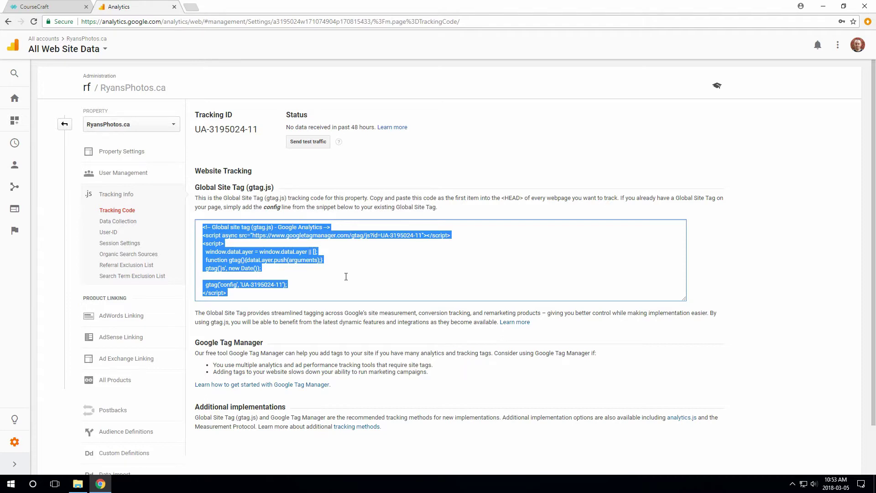
- From the Composition for Beginners course, open the scripts and styles page for all courses
key("ctrl+Tab")
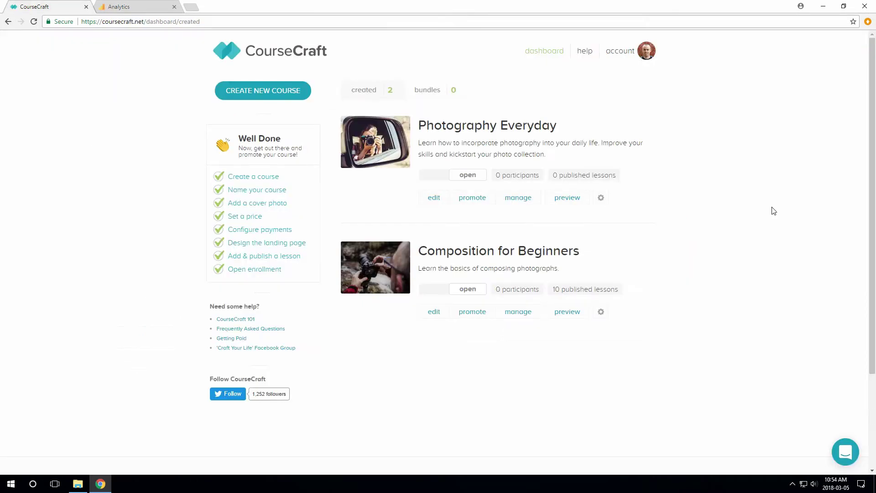
left_click(438, 314)
left_click(256, 316)
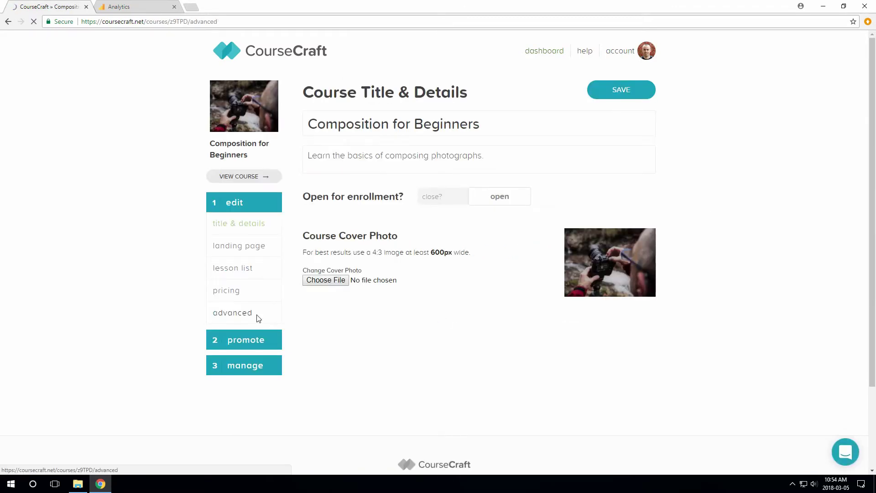
left_click(548, 139)
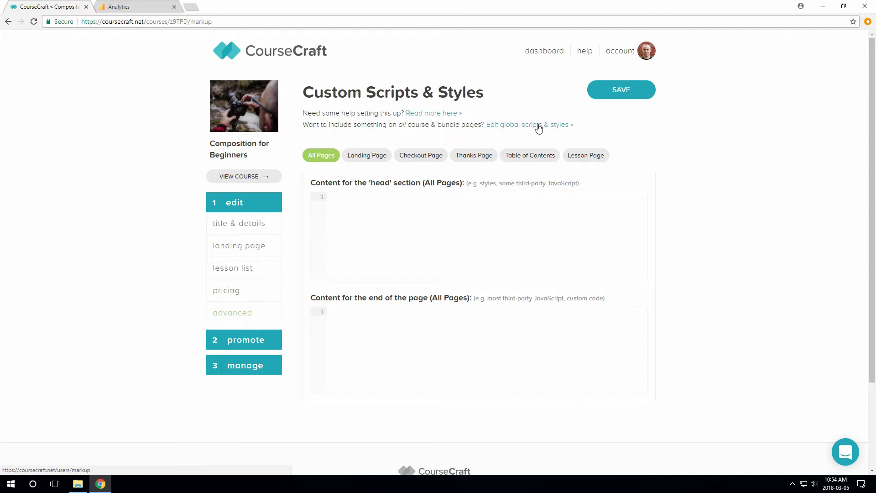
left_click(539, 127)
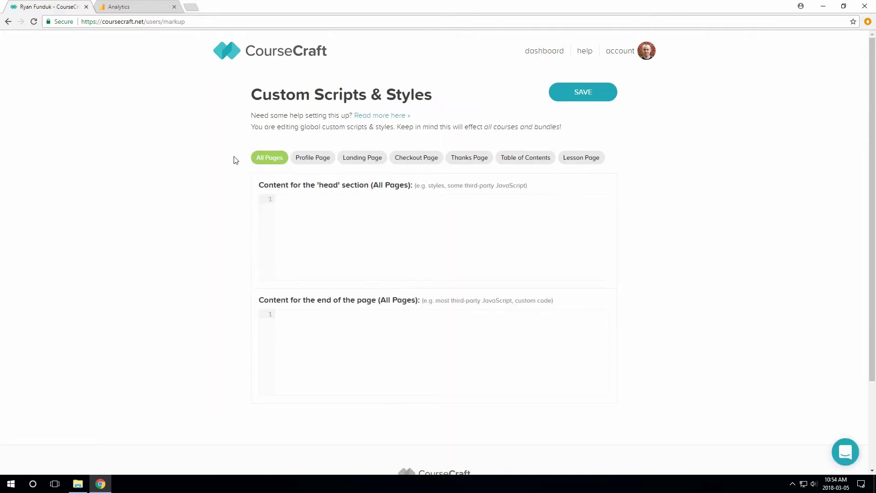
- Paste the Google Analytics gtag.js snippet into the global head section and save
left_click_drag(317, 186, 340, 186)
left_click(332, 223)
key("ctrl+v")
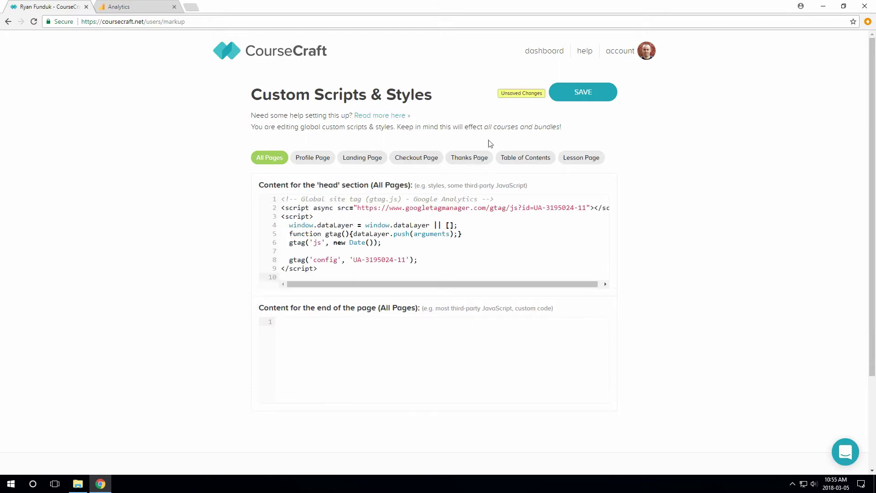
left_click(571, 94)
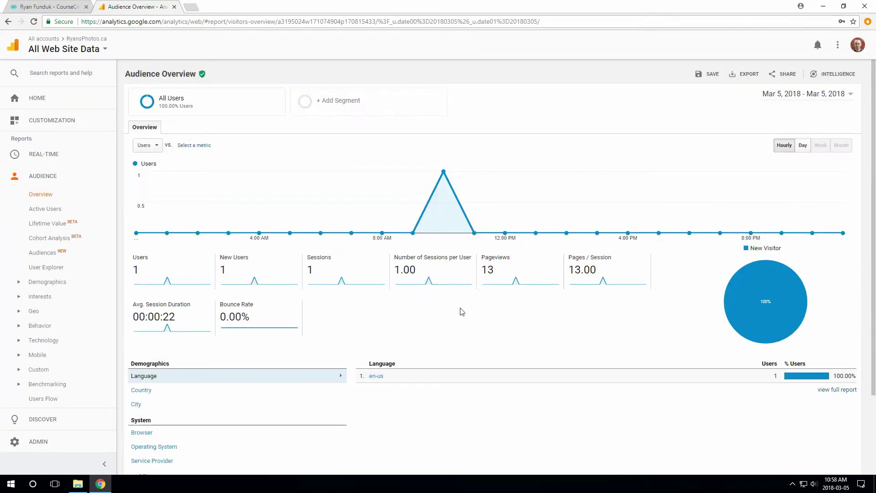
- Highlight the 13 pageviews now recorded in Google Analytics' Audience Overview
left_click_drag(482, 267, 498, 275)
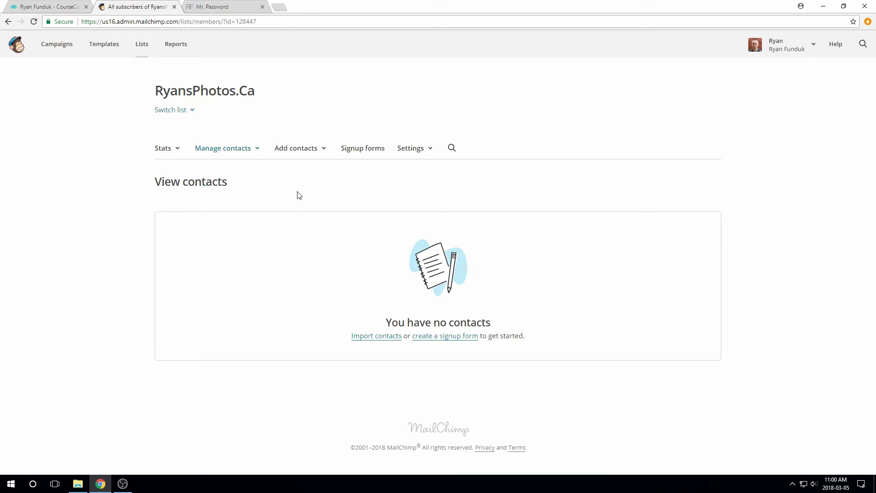
- Create a subscriber pop-up form for the RyansPhotos.Ca list, copy its embed code, and publish it
left_click(355, 153)
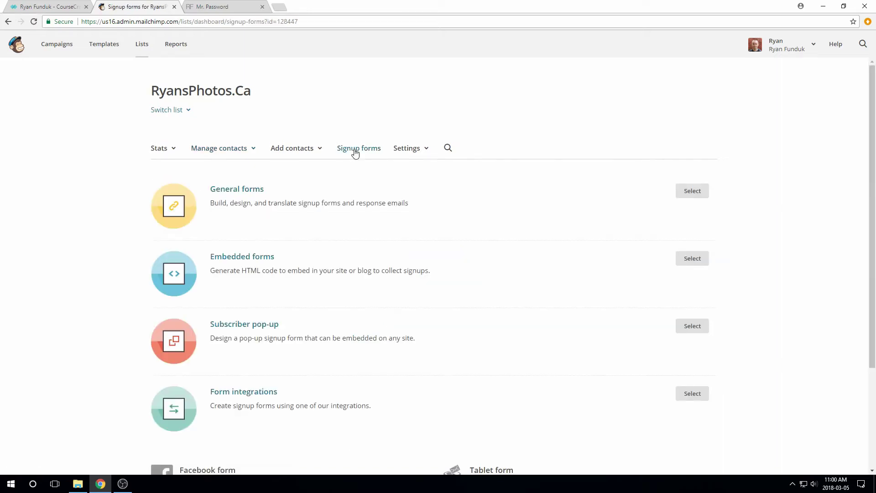
left_click(699, 332)
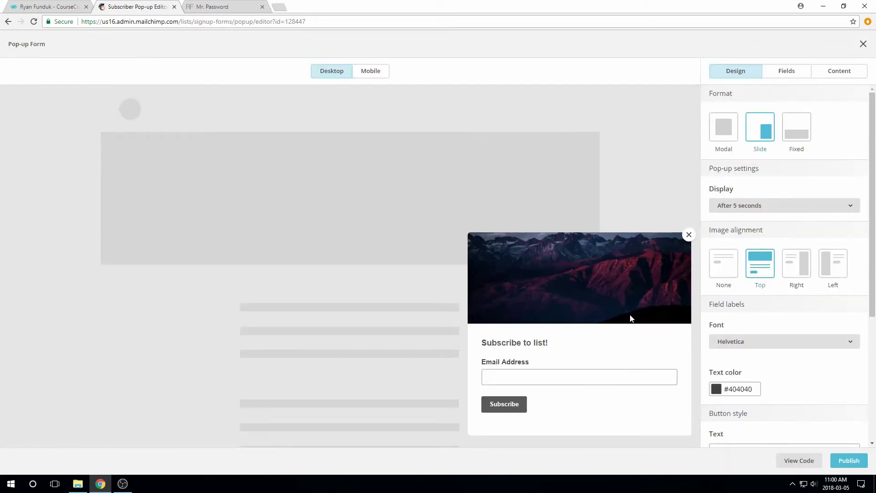
left_click(810, 463)
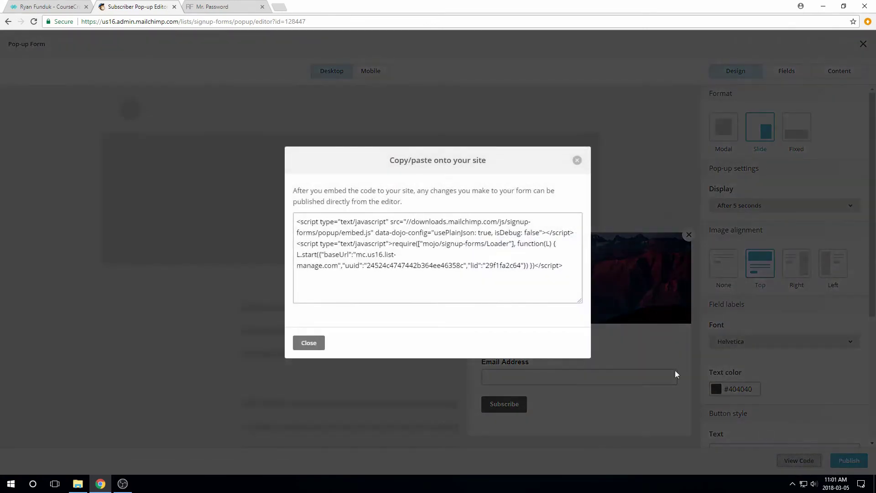
left_click(424, 255)
key("ctrl+a")
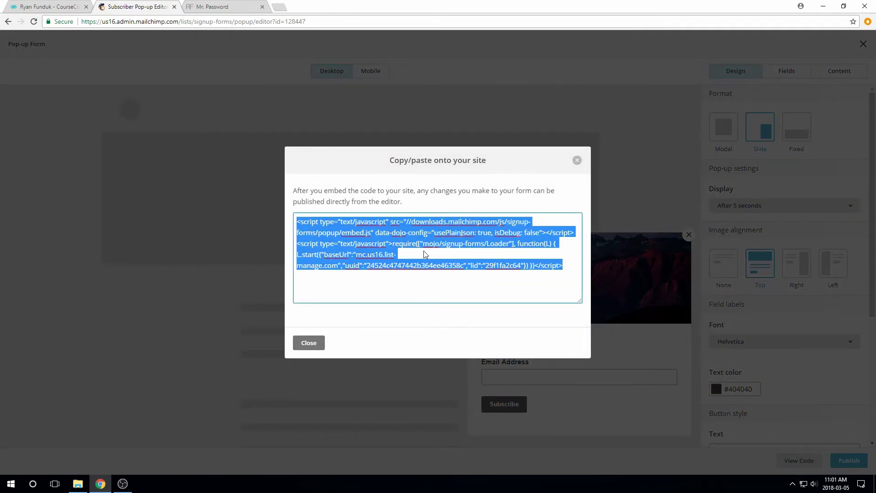
left_click(315, 347)
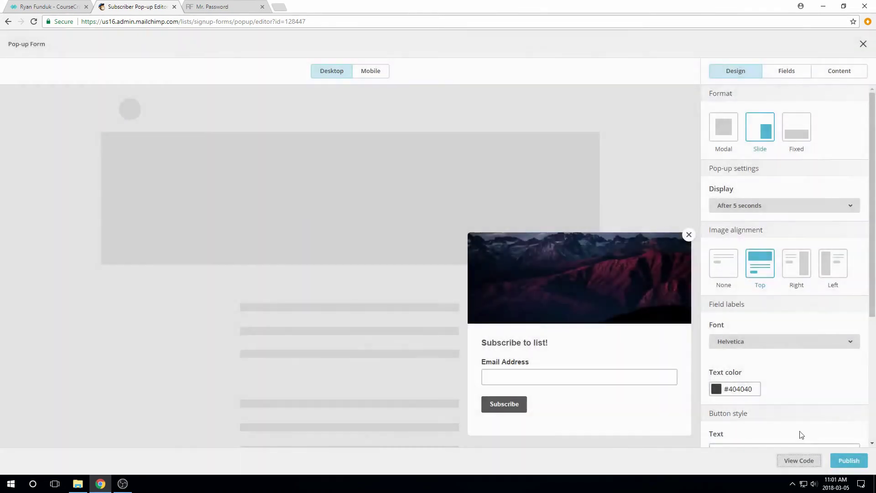
left_click(848, 466)
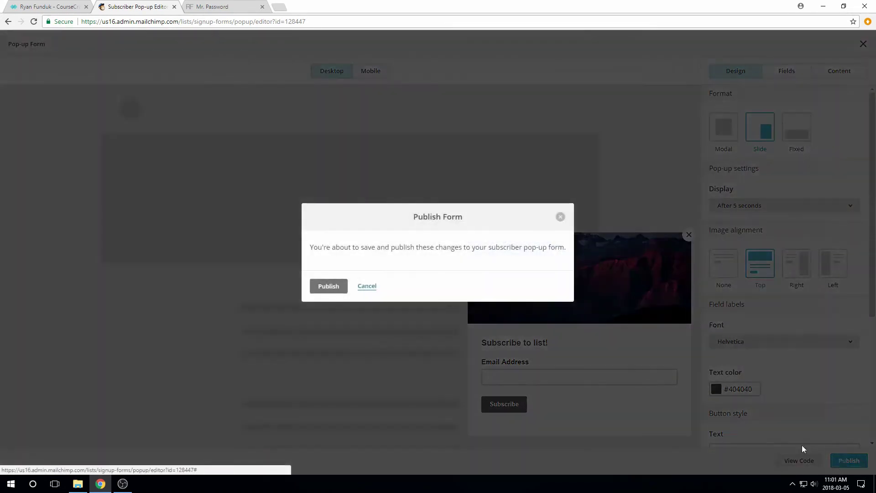
left_click(327, 286)
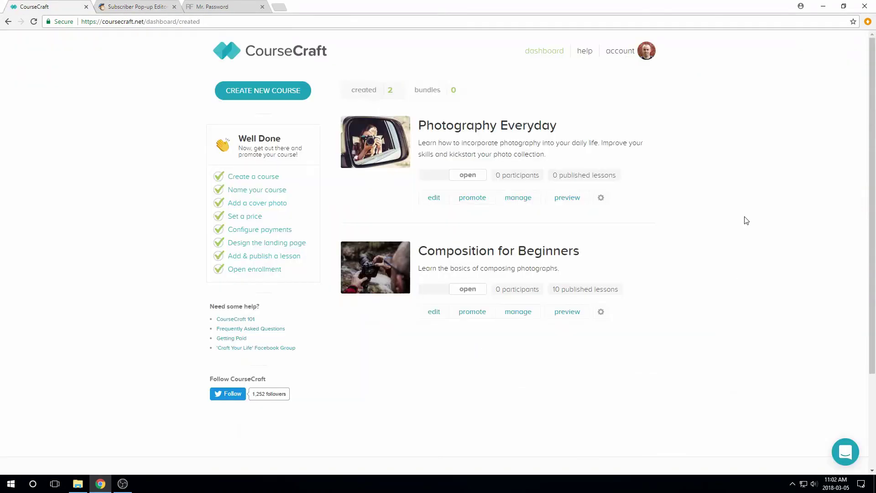
- Paste the MailChimp pop-up script into the Composition for Beginners Table of Contents end-of-page box and save
left_click(434, 312)
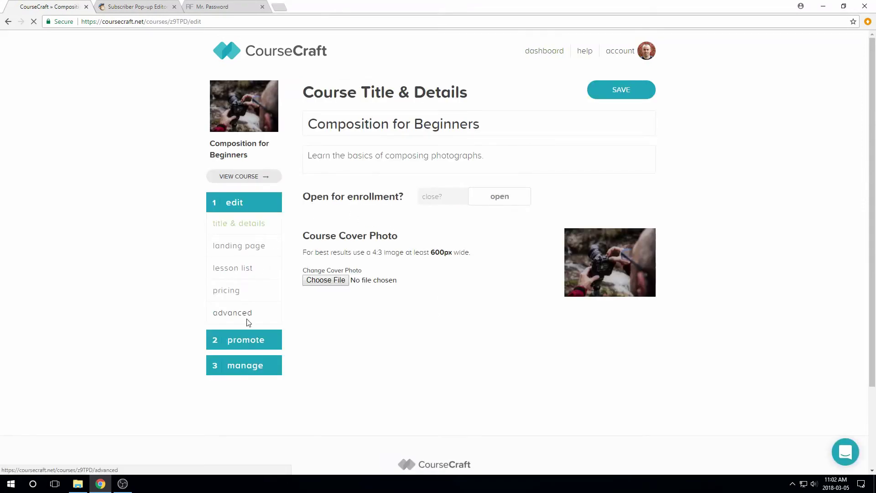
left_click(246, 319)
left_click(556, 139)
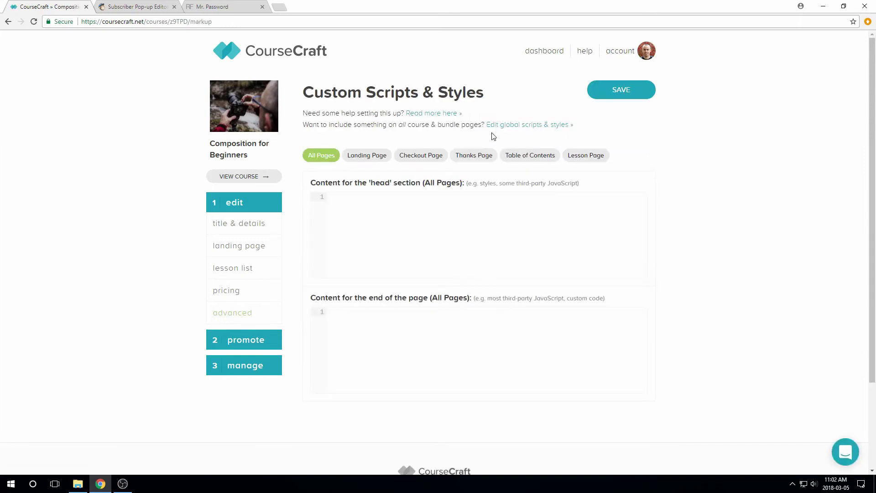
left_click(515, 158)
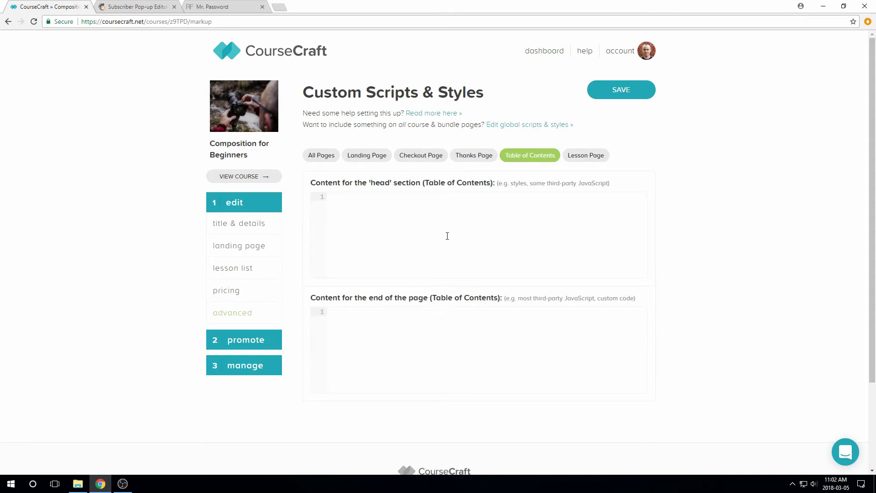
key("ctrl+v")
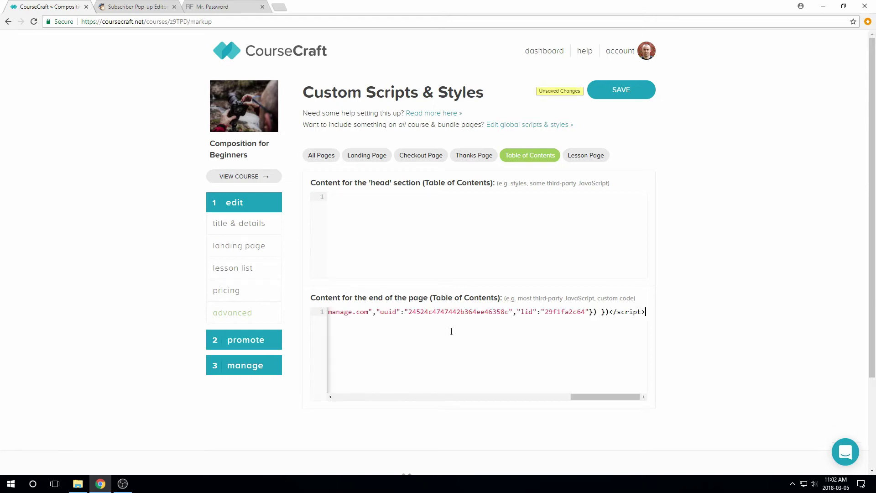
left_click(617, 96)
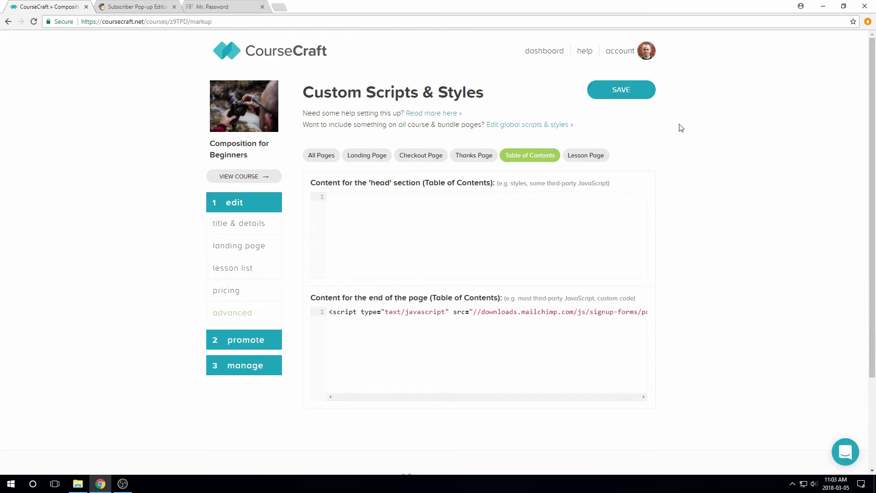
- View the Composition for Beginners lesson list, try the pop-up's Email Address field, then close the pop-up
left_click(260, 179)
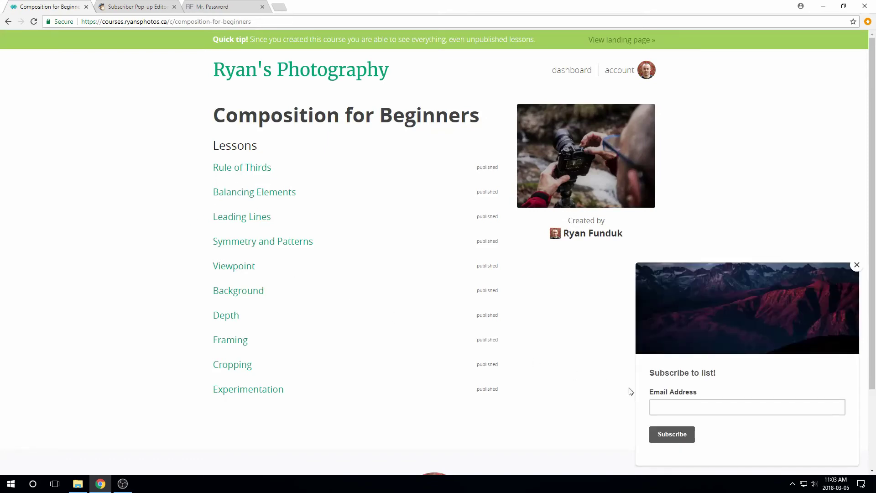
left_click(686, 403)
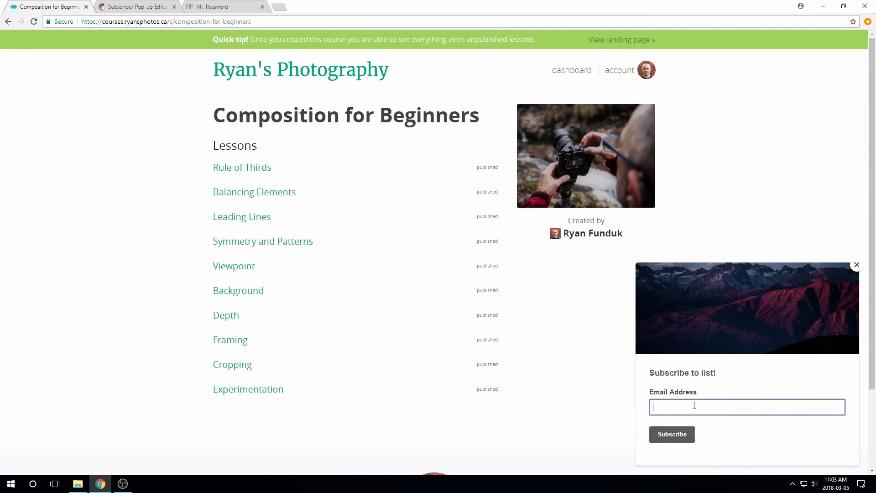
left_click(856, 266)
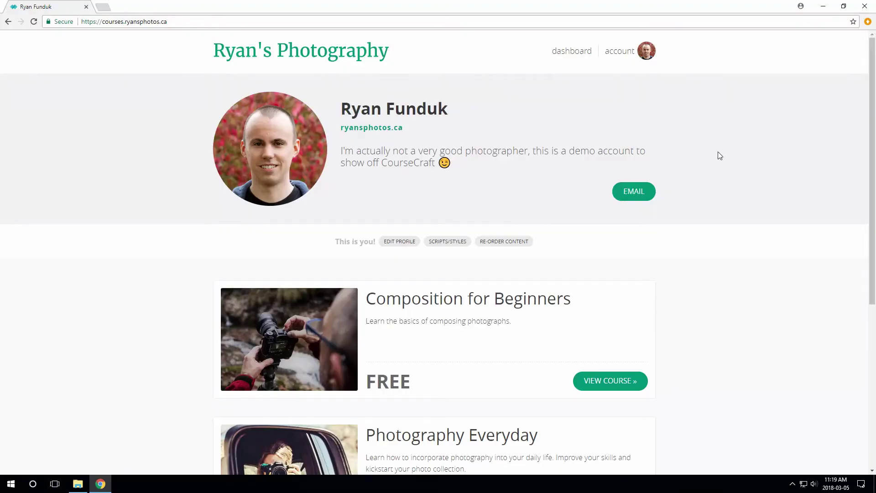
- Inspect the header in DevTools, copy the #topnav selector, and open SCRIPTS/STYLES in a new tab
right_click(700, 54)
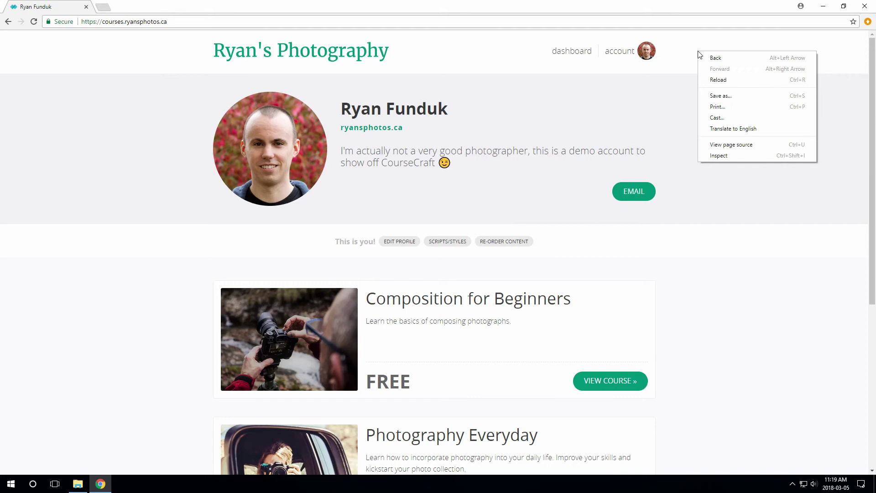
left_click(730, 157)
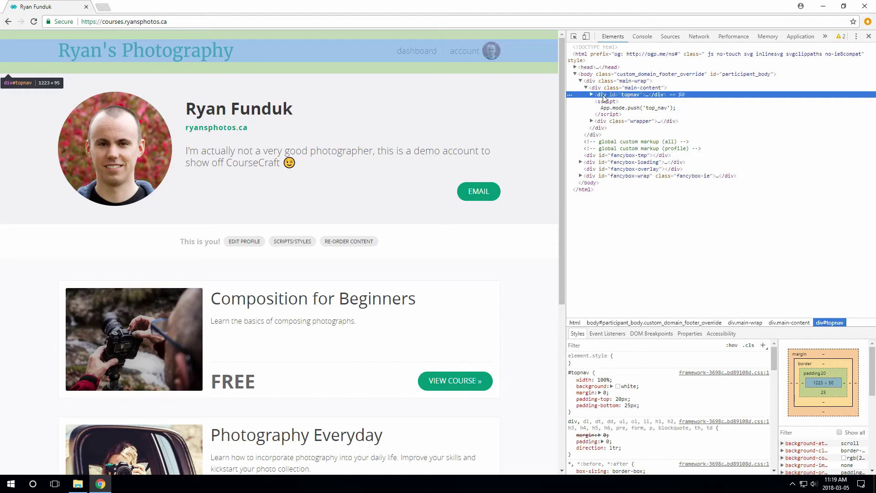
right_click(604, 97)
mouse_move(635, 140)
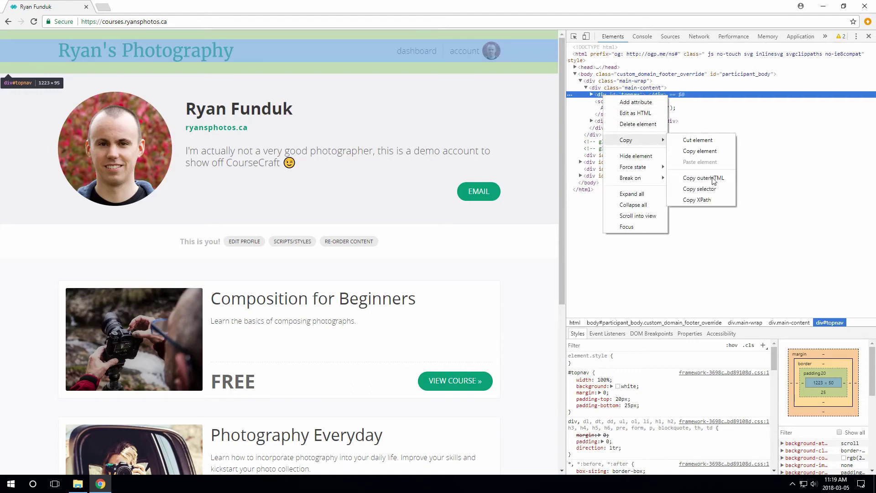
left_click(712, 189)
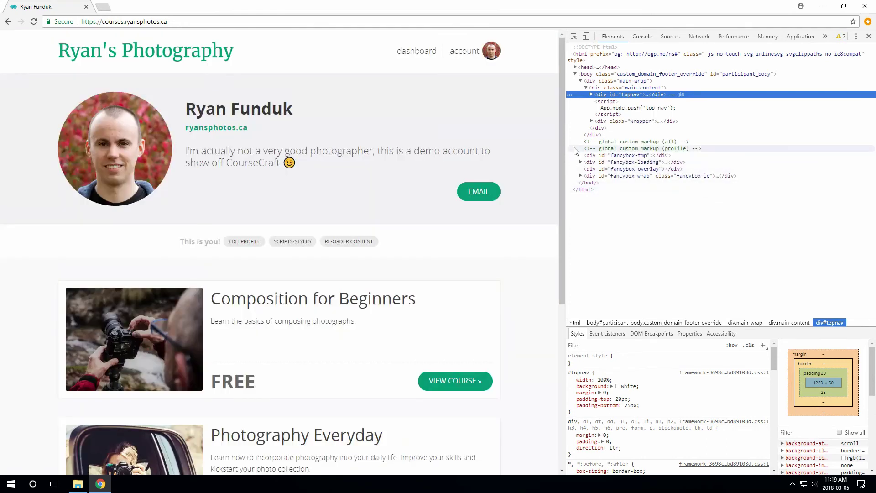
right_click(291, 245)
left_click(329, 249)
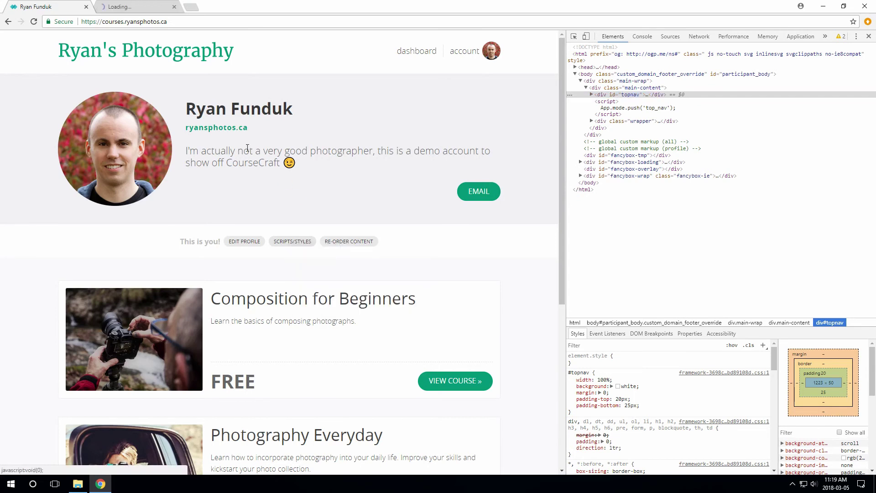
- Add a <style> rule giving #topnav background-color #00a476 to the All Pages head and save
left_click(136, 7)
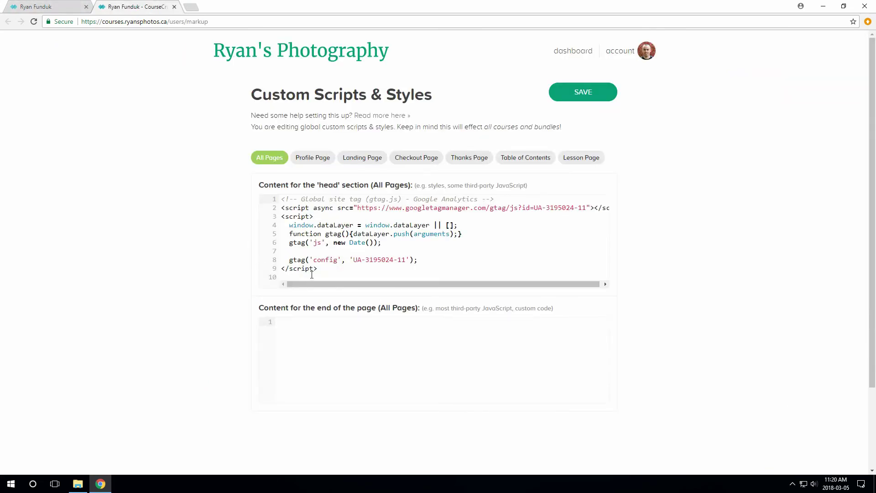
key("Return")
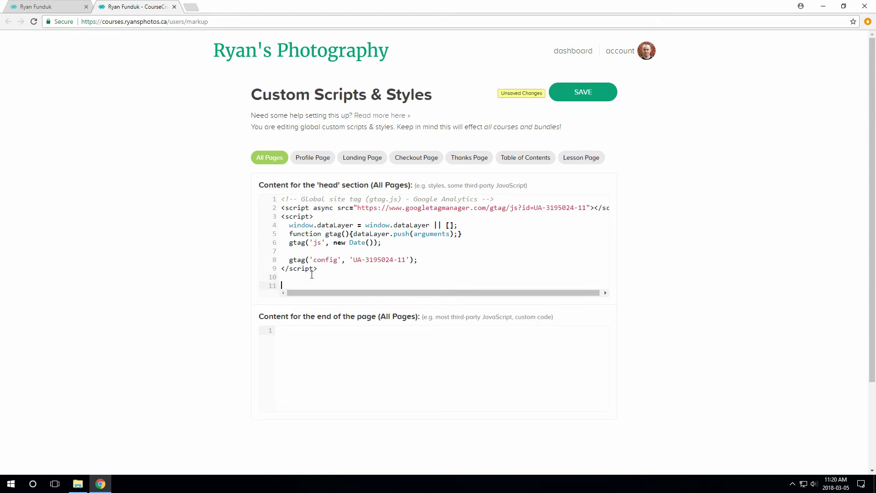
type("<style>")
key("Return")
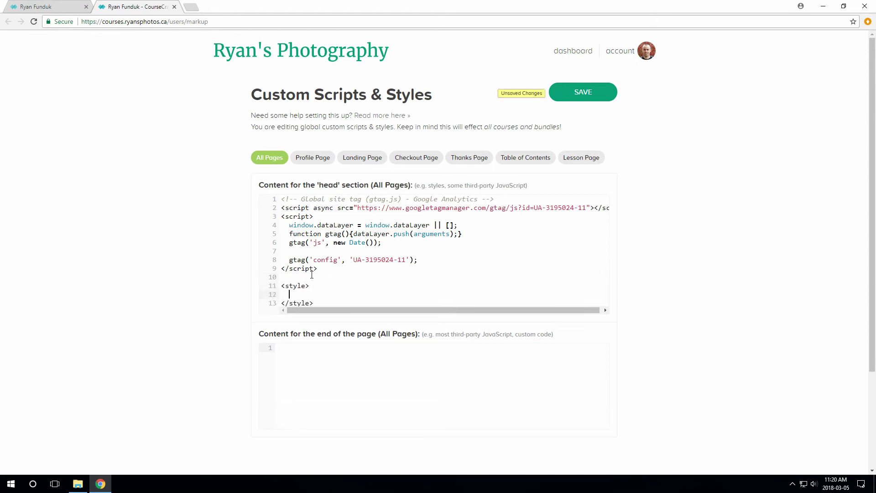
type("#topnav { background-color: #00a476;")
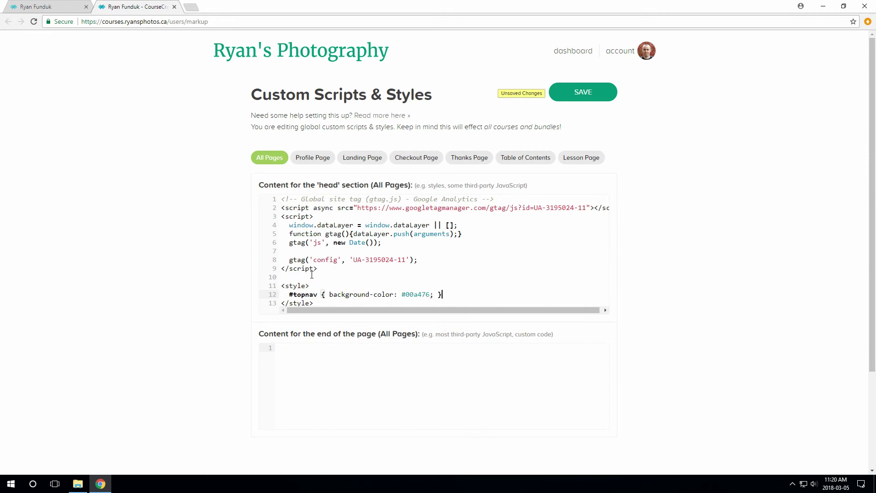
left_click(565, 96)
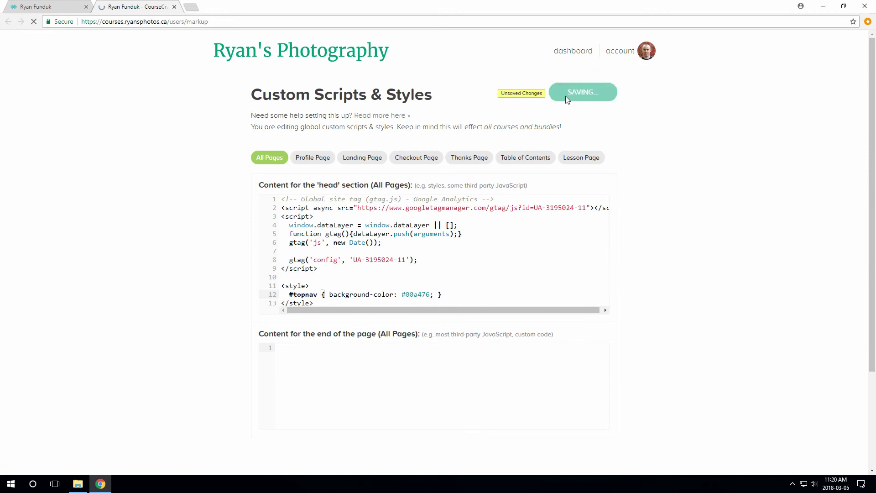
- Generate a white text logo in the logo creator, preview it, and save it
left_click(46, 6)
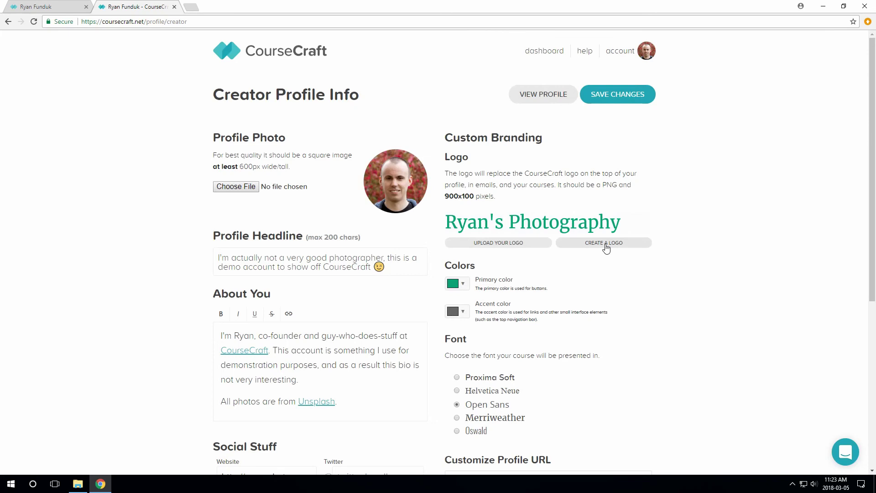
left_click(607, 247)
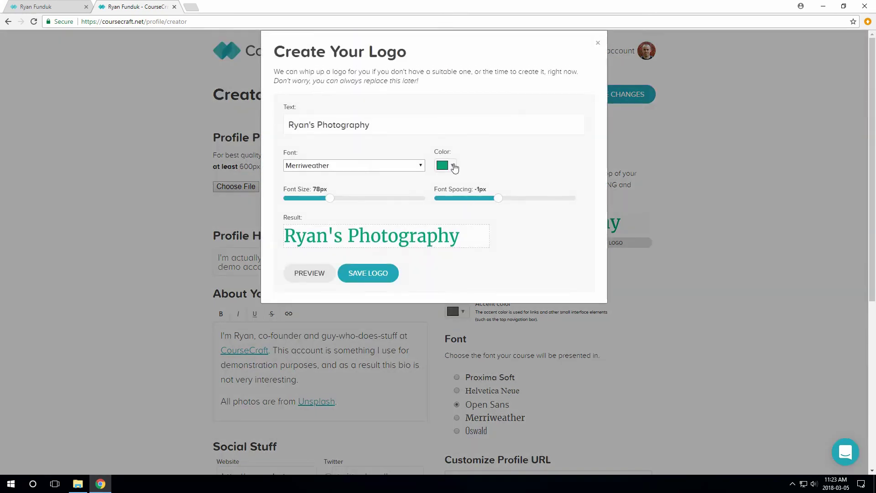
left_click(451, 165)
left_click_drag(454, 192, 441, 179)
left_click(432, 188)
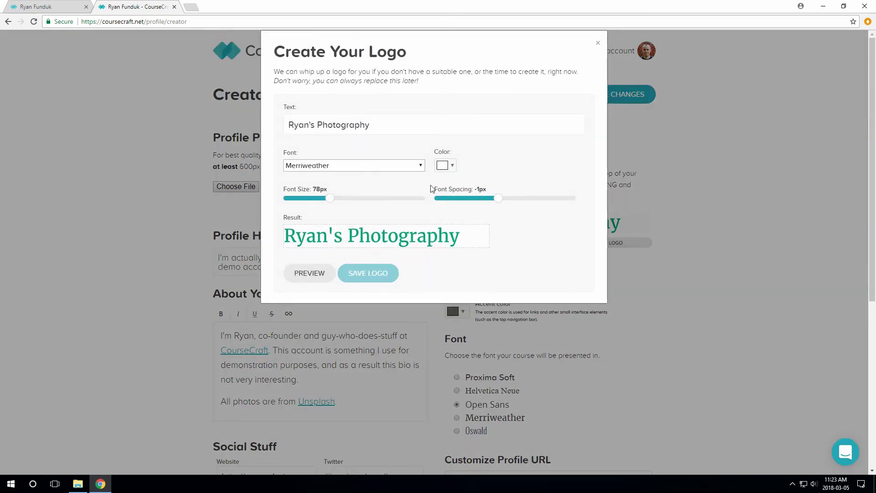
left_click(314, 272)
left_click(381, 273)
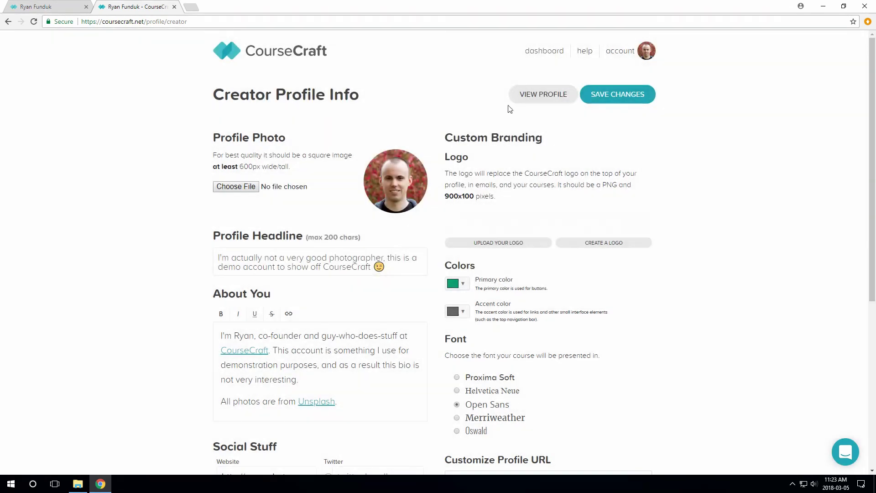
left_click(65, 8)
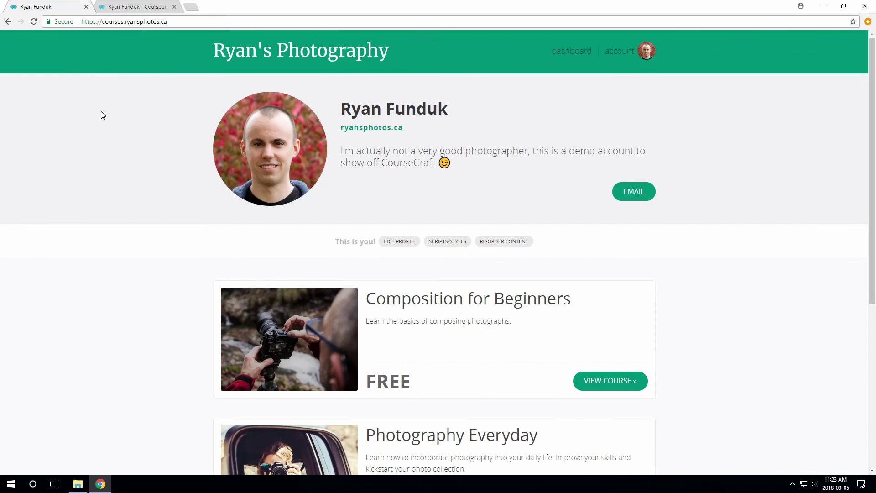
- Open the Composition for Beginners landing page to see the green header with the white logo
left_click(599, 388)
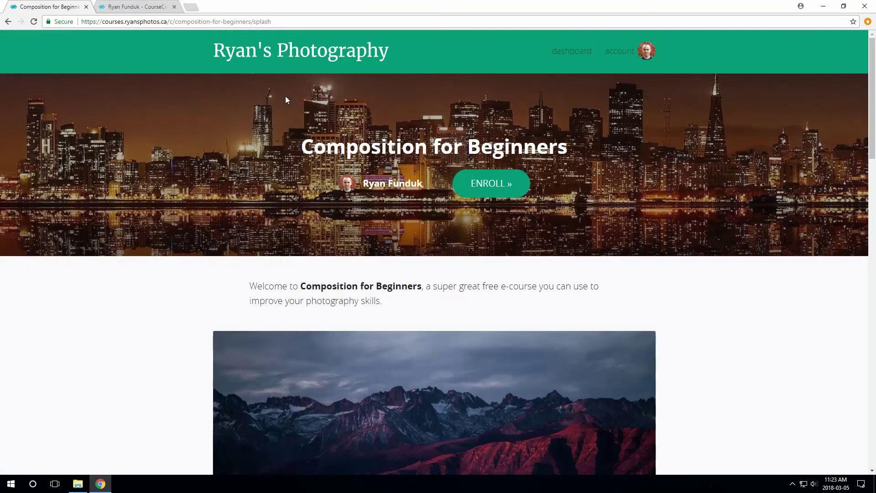